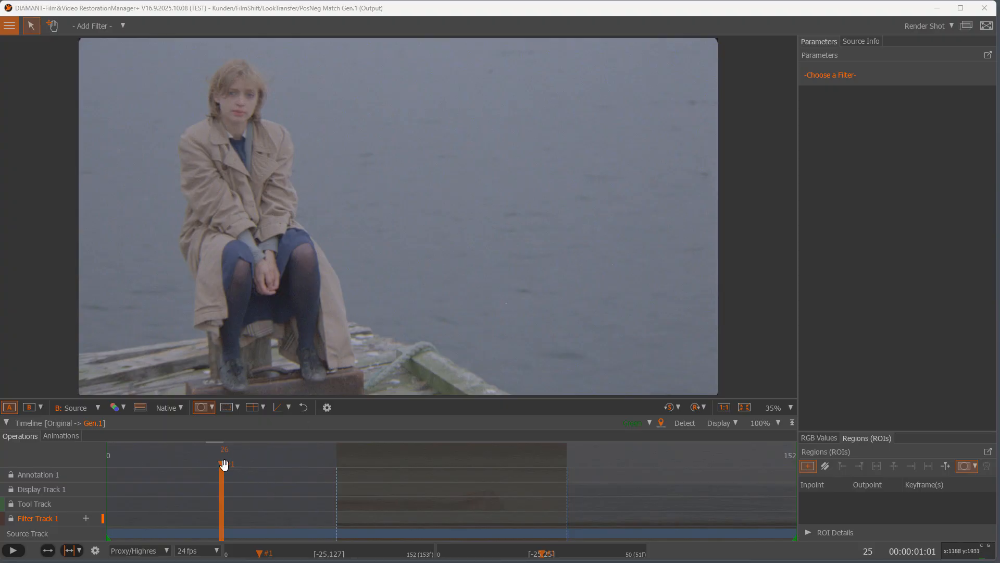
left_click(342, 15)
key("Left")
key("Left")
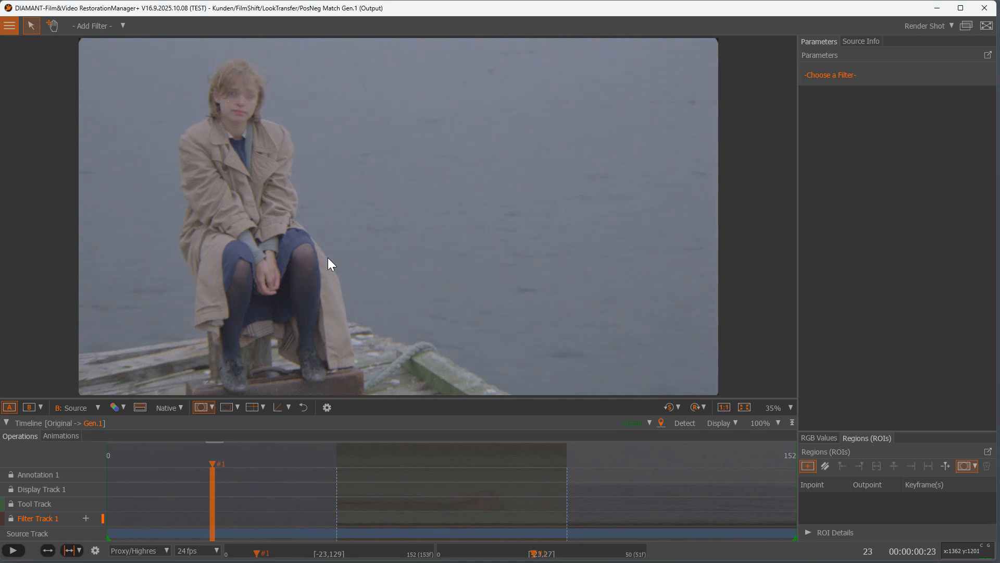
key("Right")
key("Right")
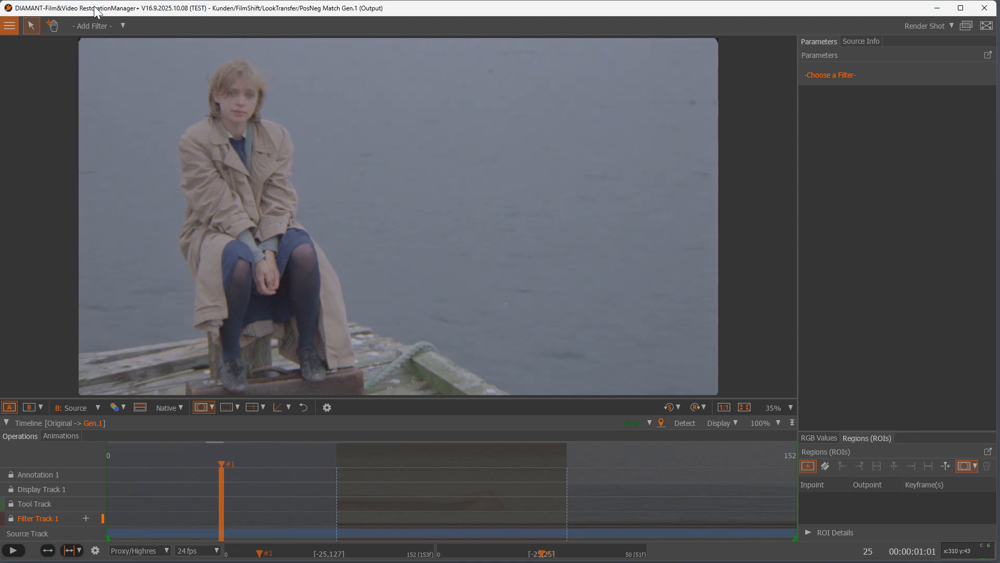
Open the B_alligned_###.dpx[000-152] sequence from the A_B_alligned\B folder as an additional source
left_click(10, 27)
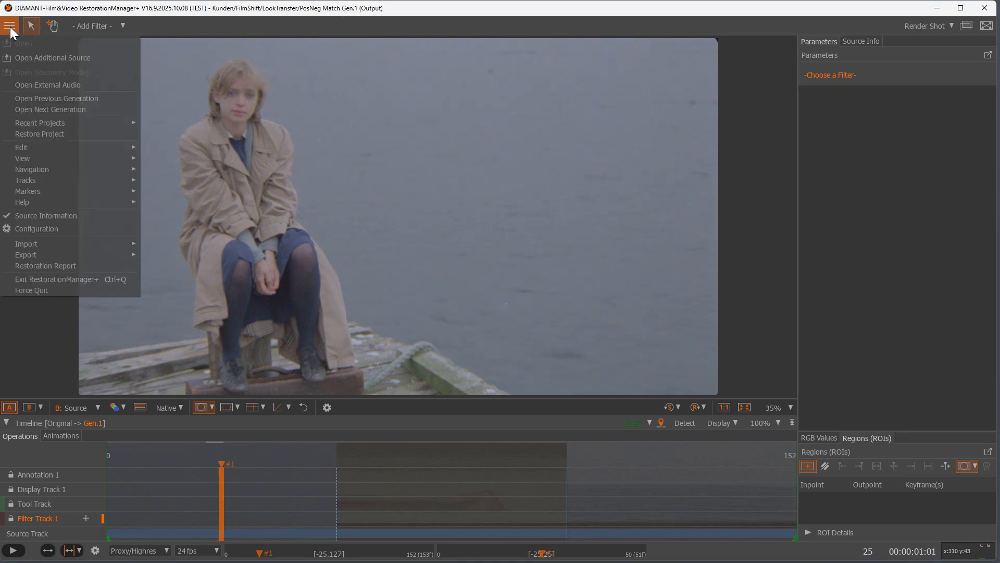
left_click(36, 58)
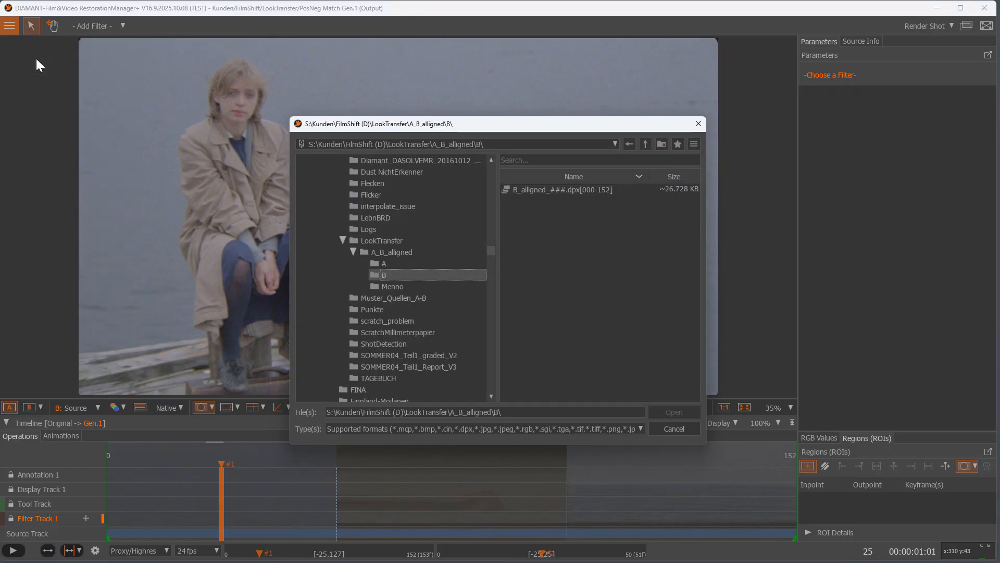
left_click(559, 190)
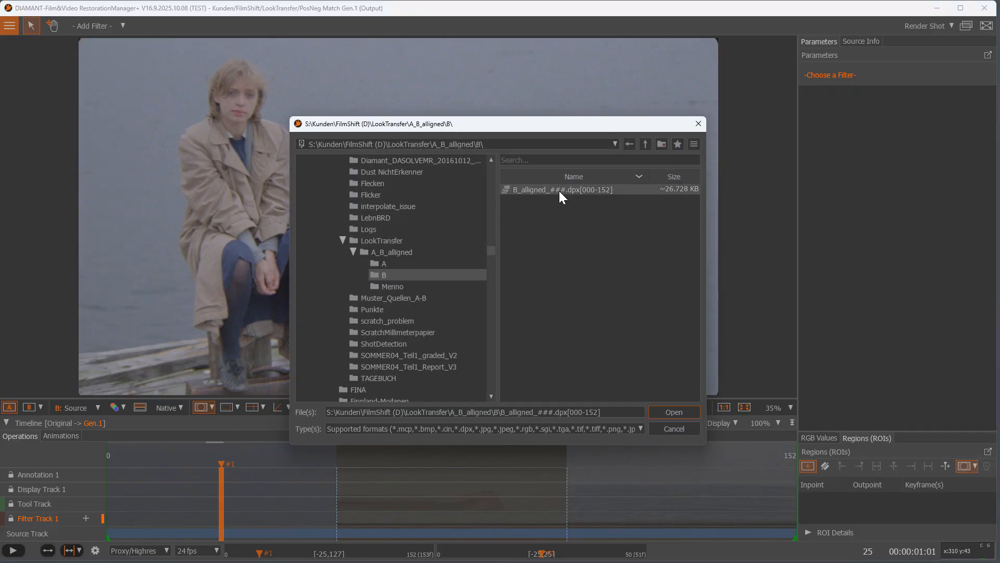
left_click(674, 414)
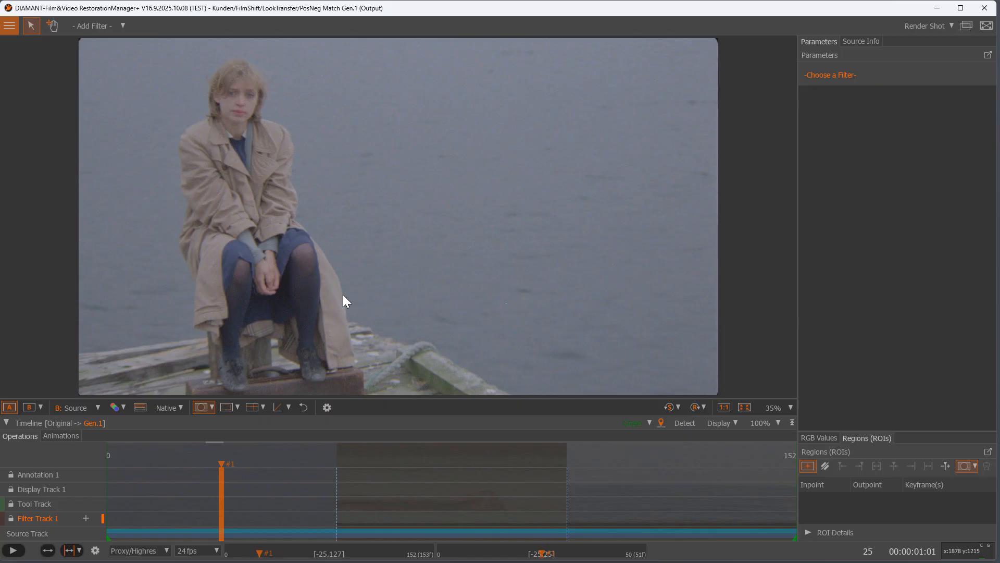
Assign Additional 1 to comparison view B and compare it with the current output in view A
left_click(98, 406)
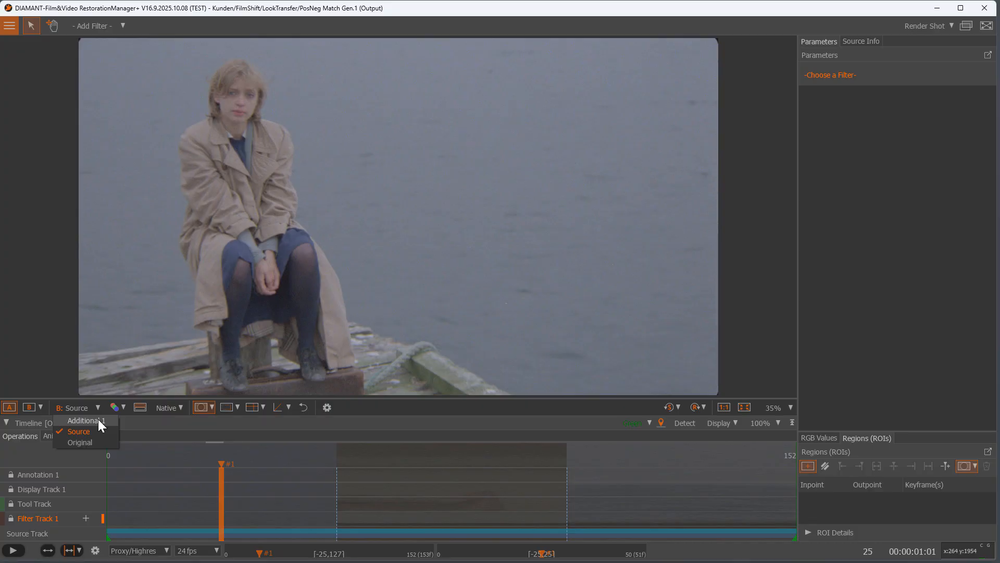
left_click(99, 421)
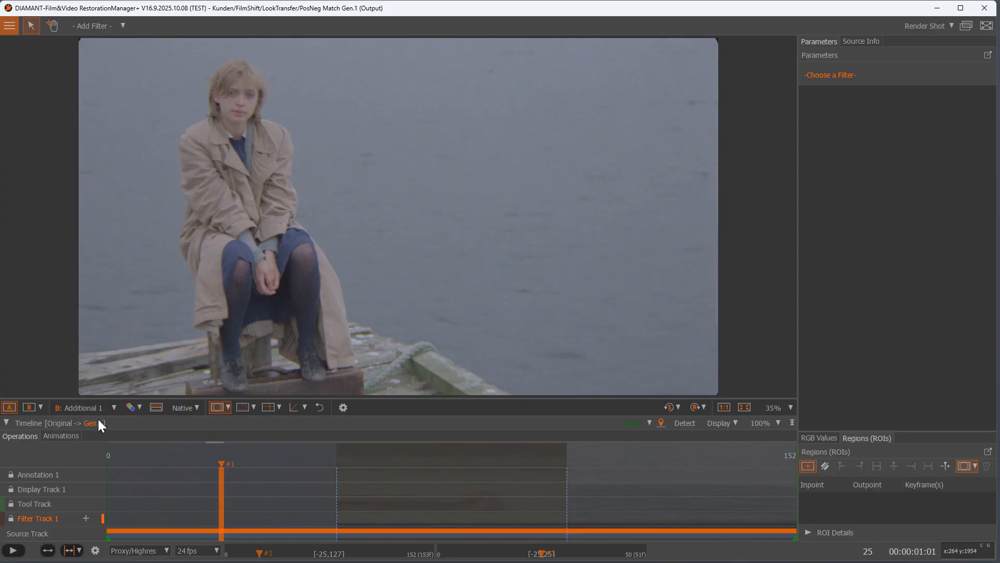
left_click(29, 406)
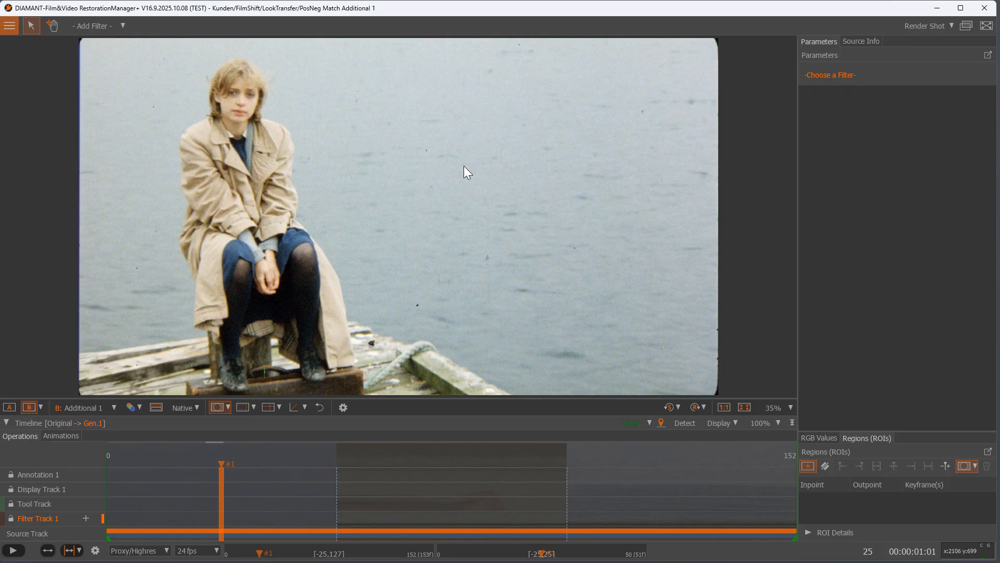
key("a")
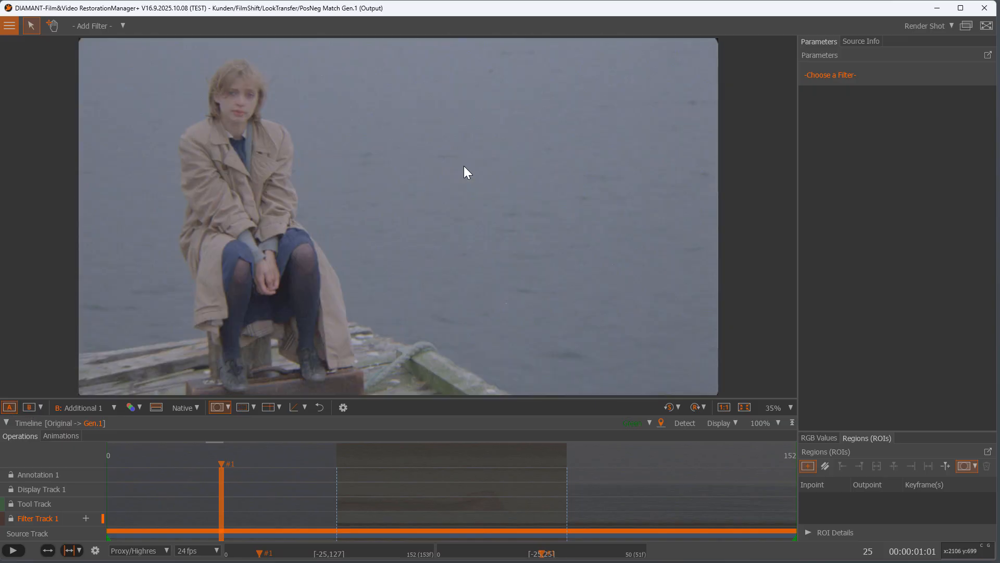
key("b")
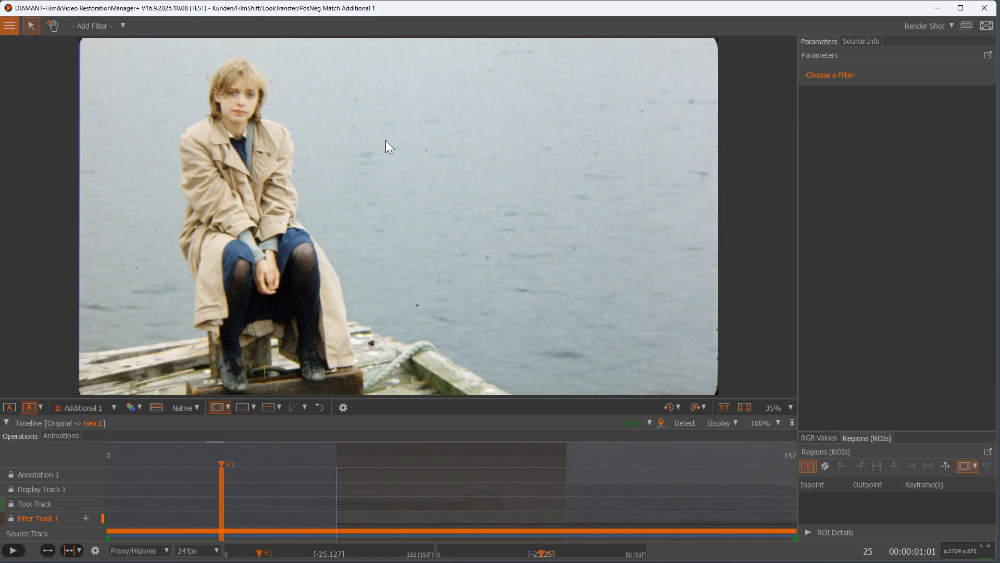
key("a")
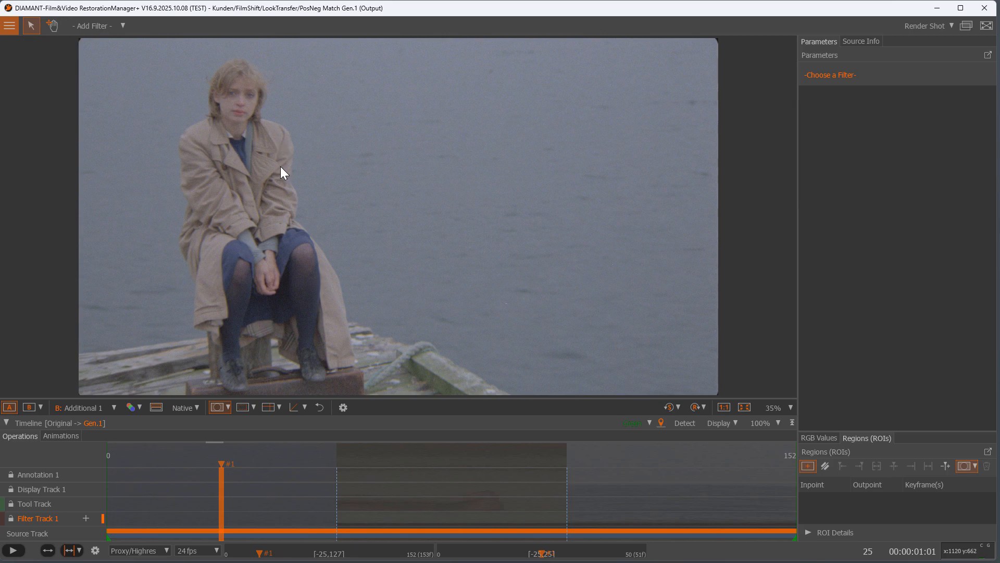
Add the third-party LookTransfer-TiPb filter to the first shot on Filter Track 1
left_click(85, 518)
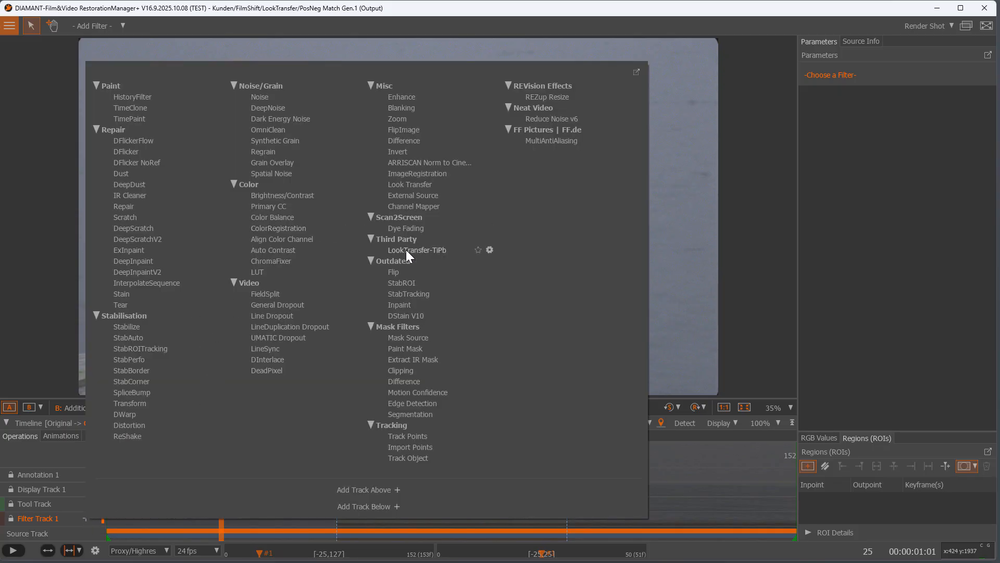
left_click(439, 252)
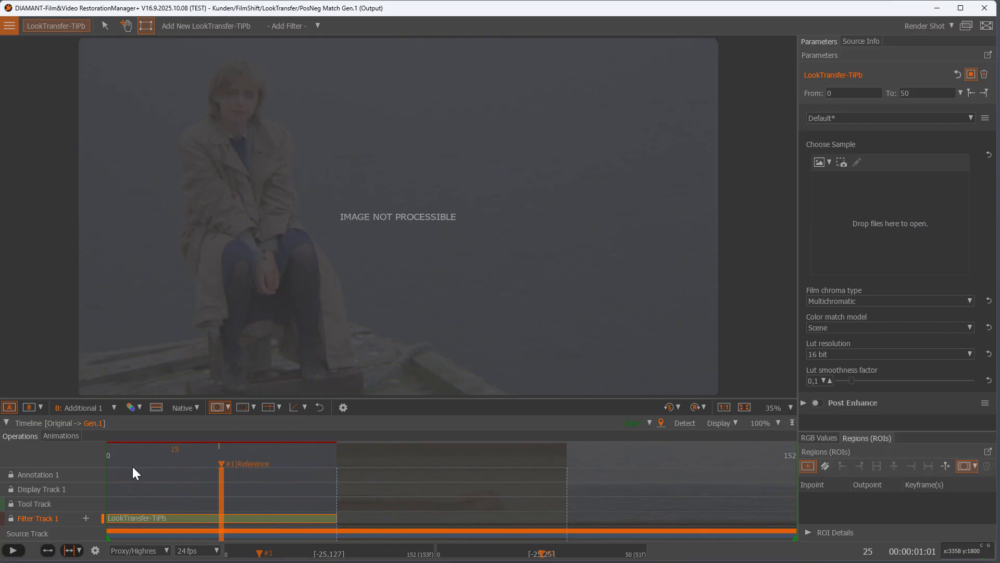
Display the additional source at frame 25 and grab it as Still 1
left_click(29, 407)
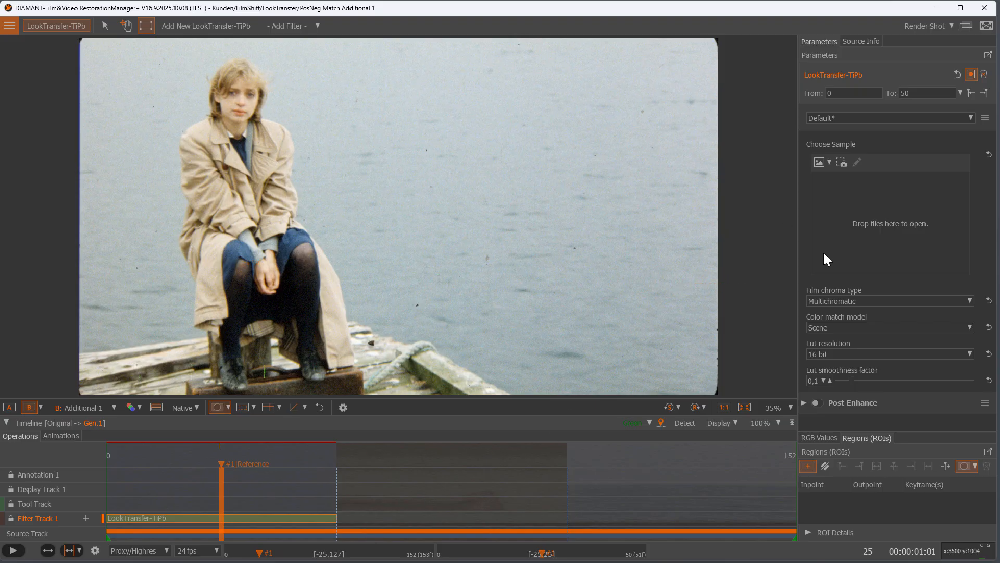
right_click(220, 487)
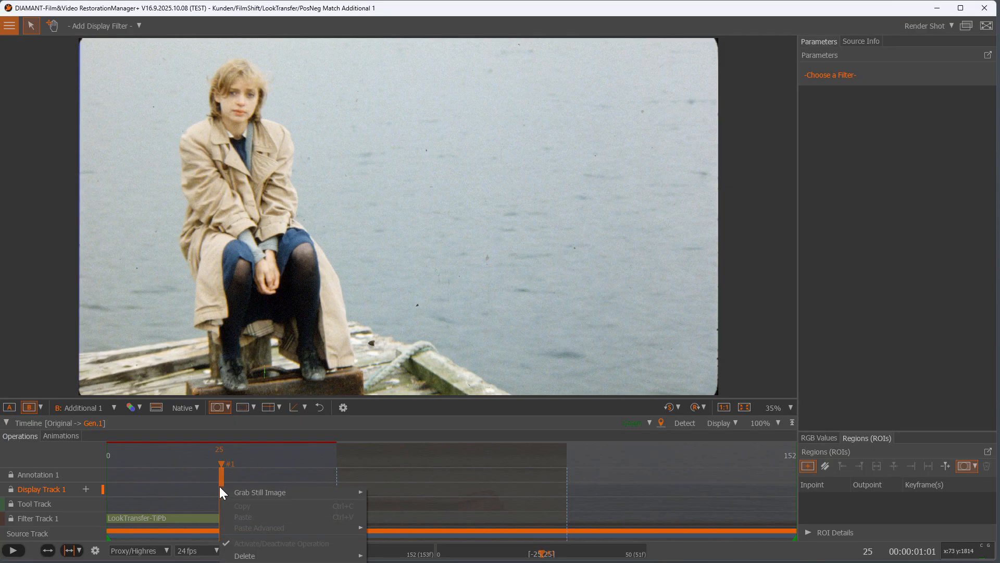
mouse_move(237, 489)
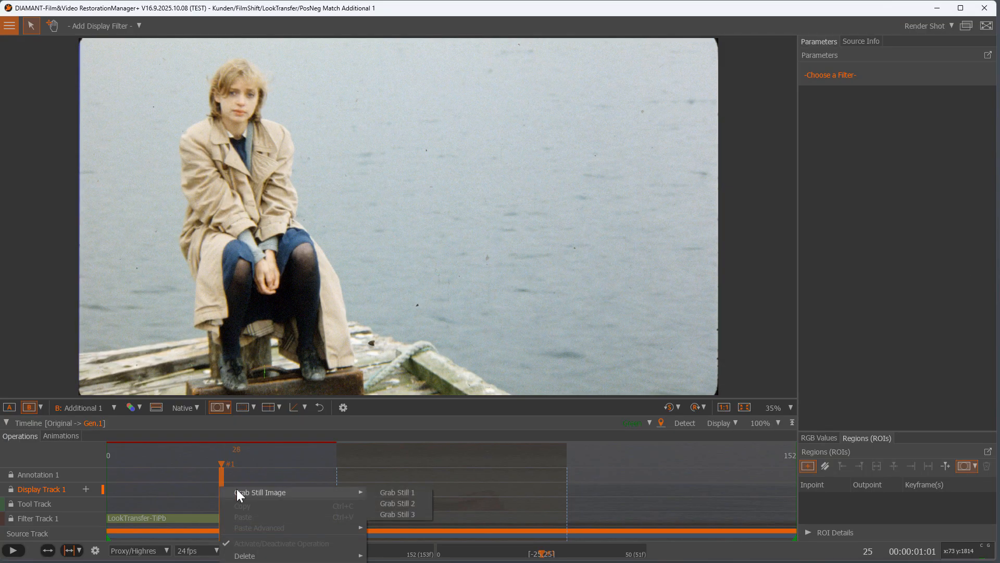
left_click(397, 491)
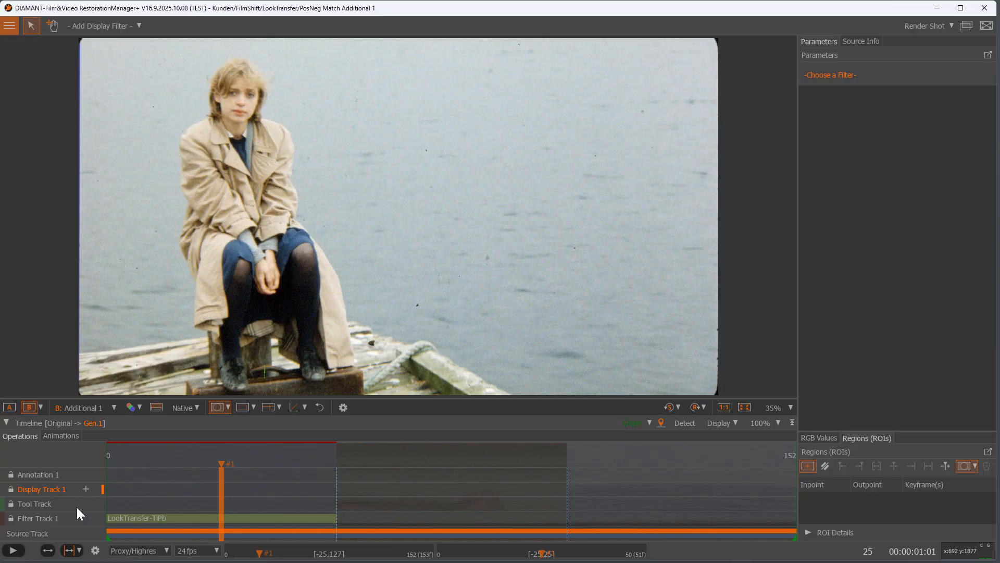
Load Still 1 as the sample of the LookTransfer-TiPb filter and display the filtered output
left_click(221, 517)
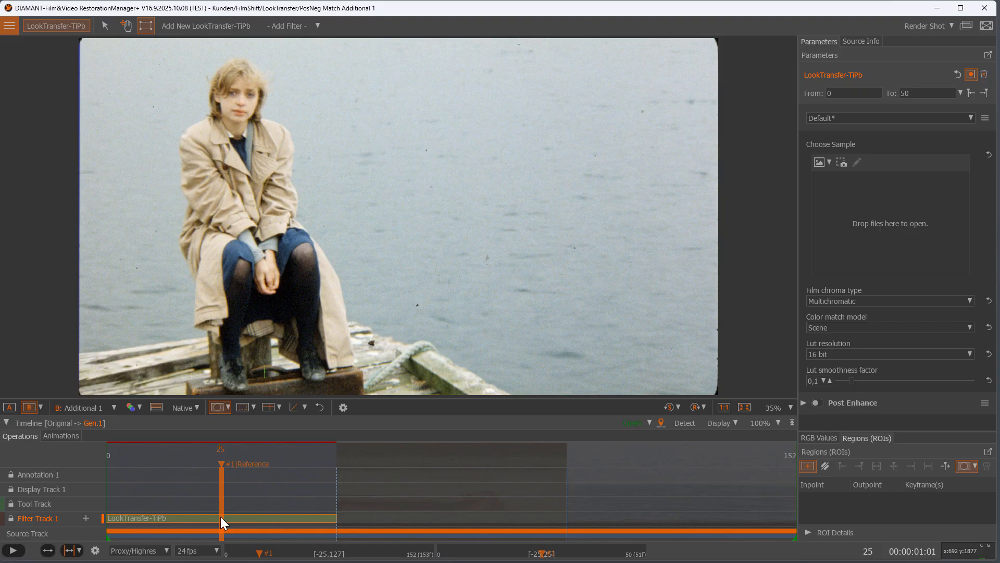
left_click(830, 162)
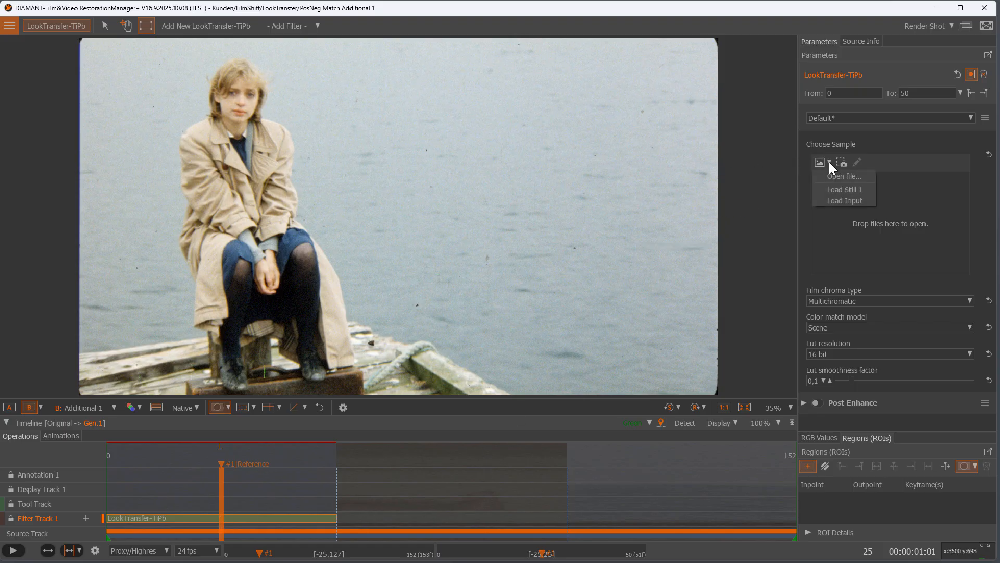
left_click(847, 189)
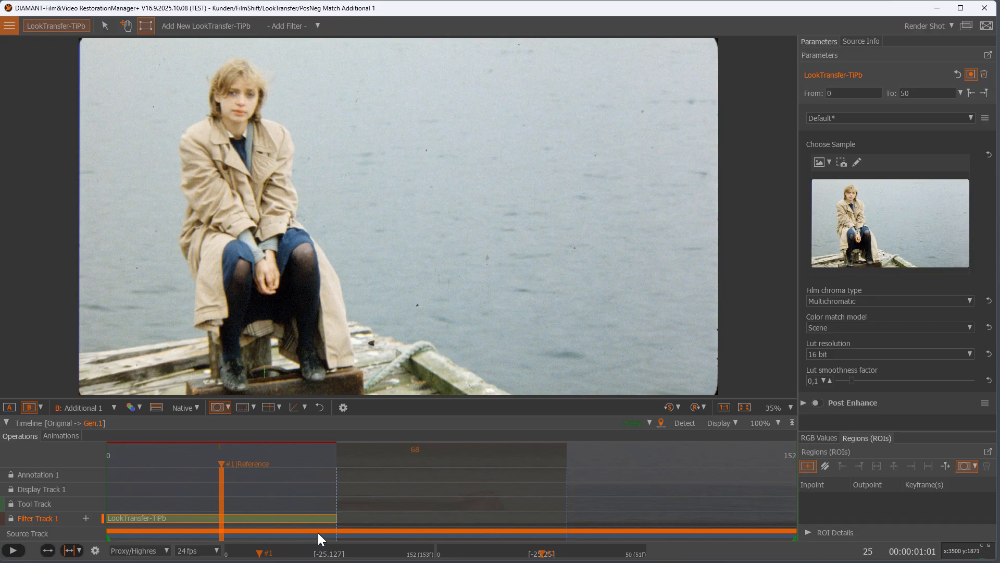
left_click(10, 407)
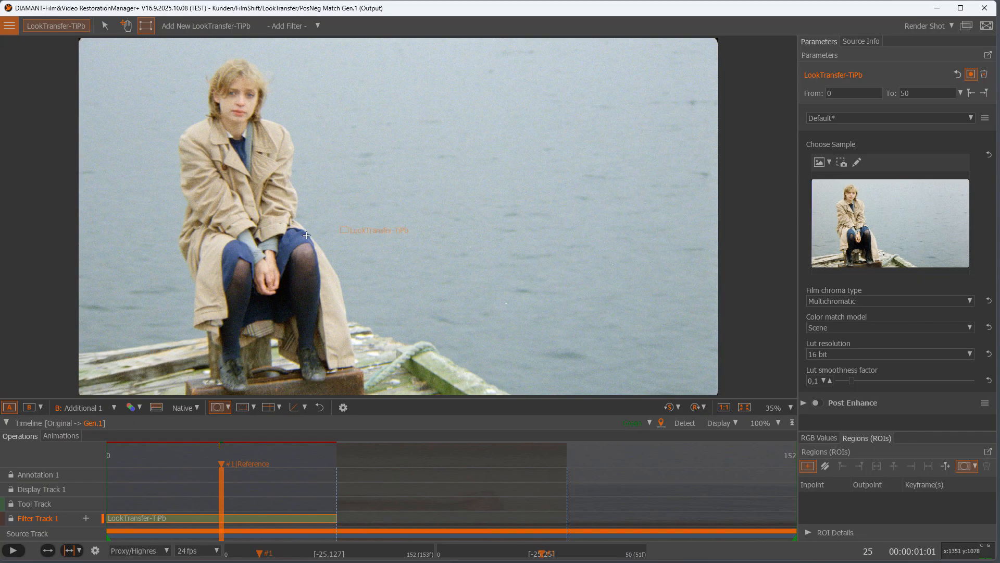
Assign Original to view B and alternate between the views to compare the filtered output with the original
left_click(111, 407)
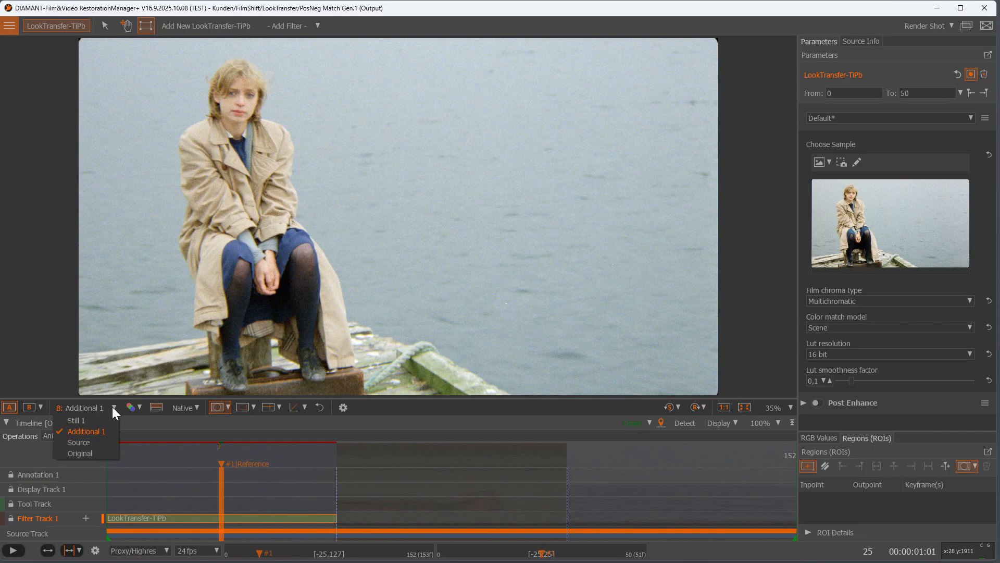
left_click(92, 451)
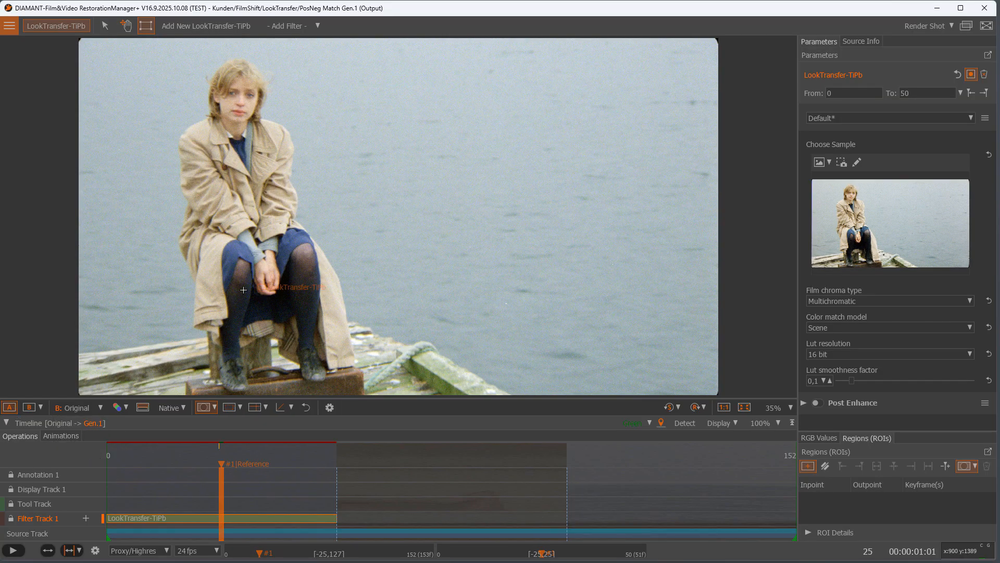
left_click(29, 407)
key("a")
key("b")
key("a")
key("b")
key("a")
key("b")
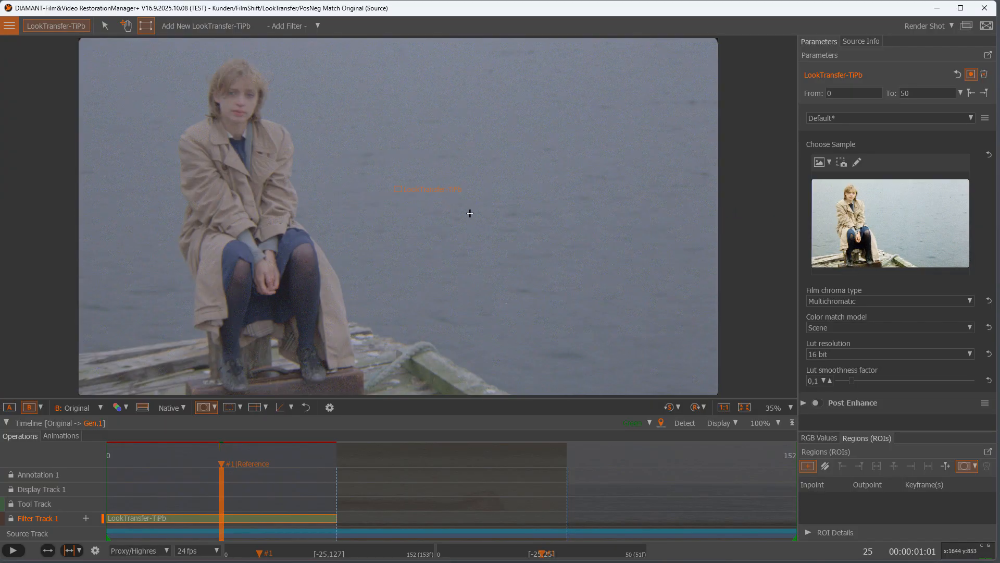
key("a")
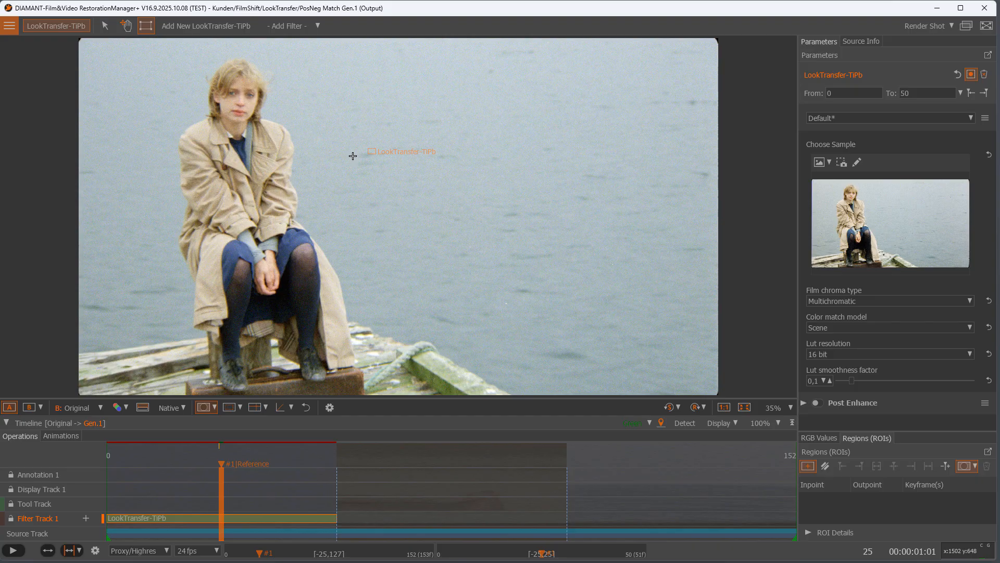
Compare the filtered output with Additional 1 in SideBySide Horizontal, examining the face and coat closely, and return to A/B mode
left_click(100, 411)
left_click(95, 430)
left_click(40, 406)
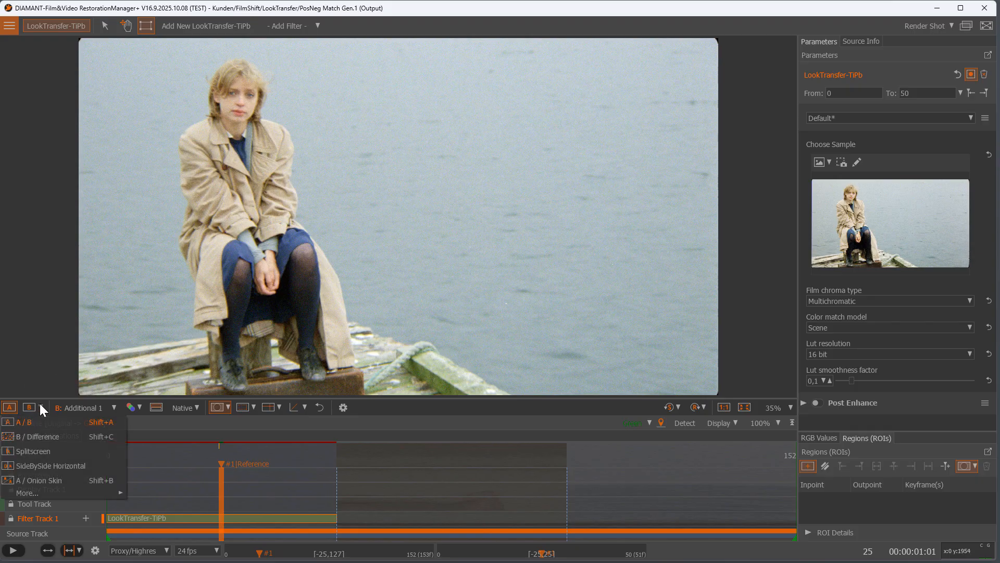
left_click(43, 463)
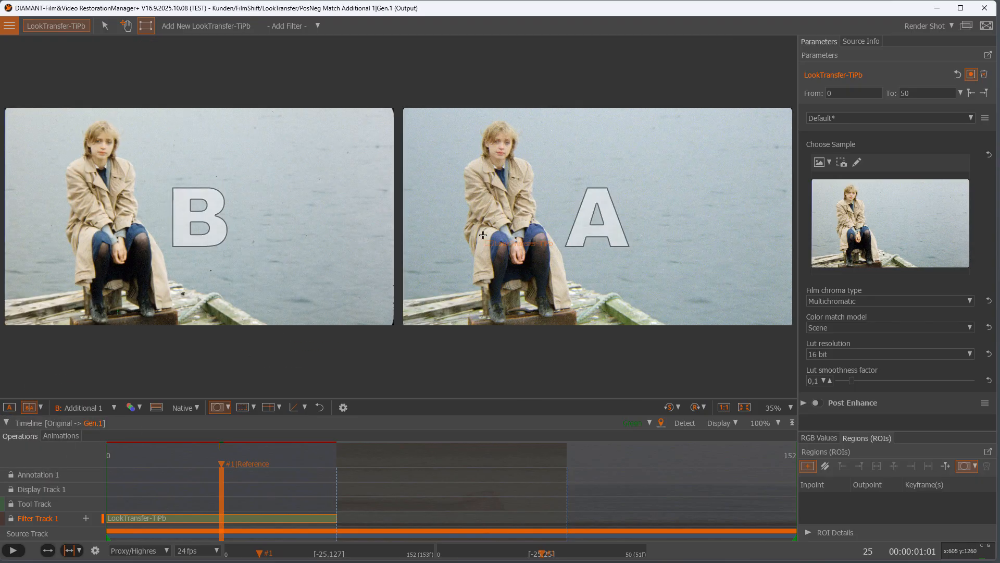
scroll(500, 168, "up", 3)
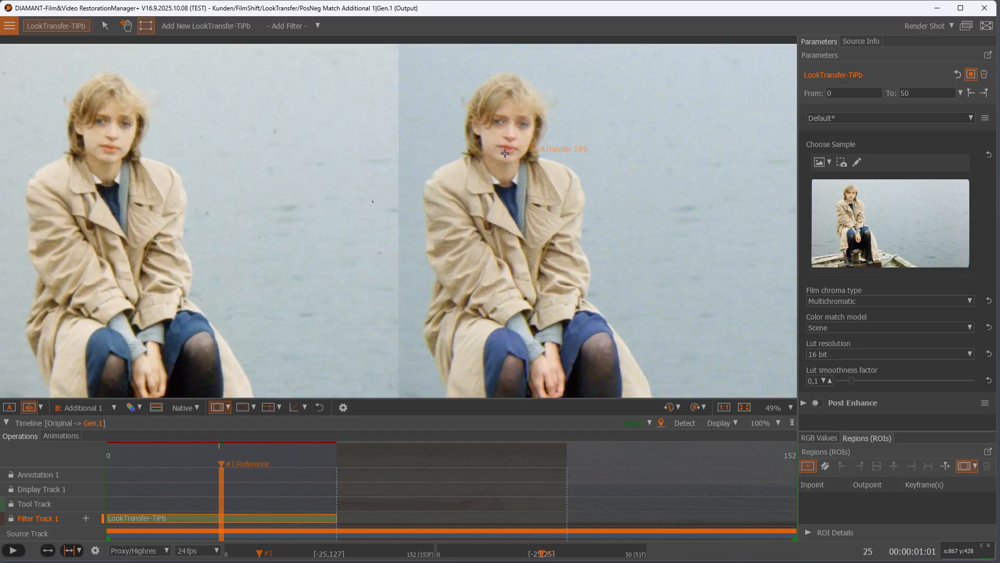
scroll(507, 155, "up", 2)
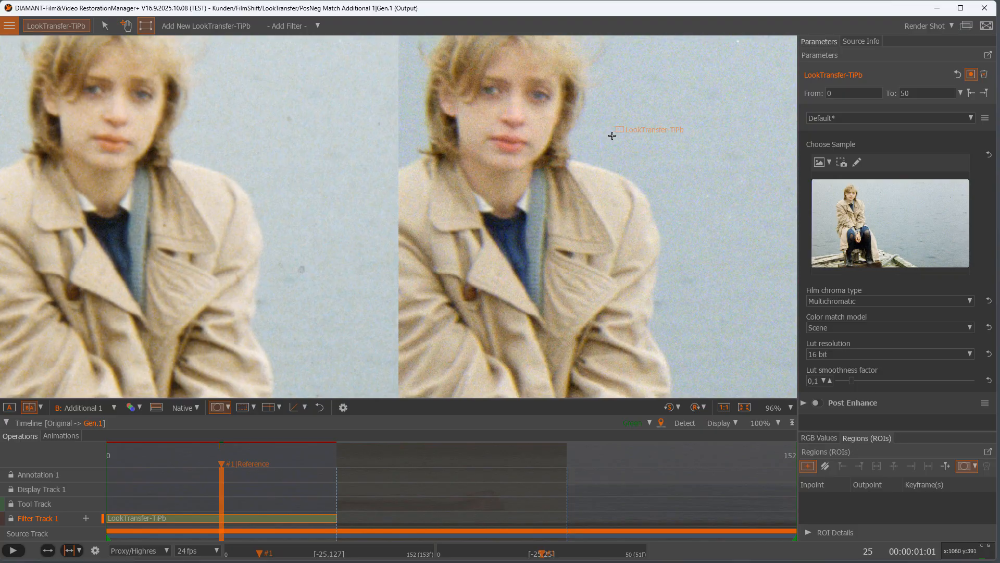
scroll(634, 139, "down", 3)
scroll(634, 139, "down", 1)
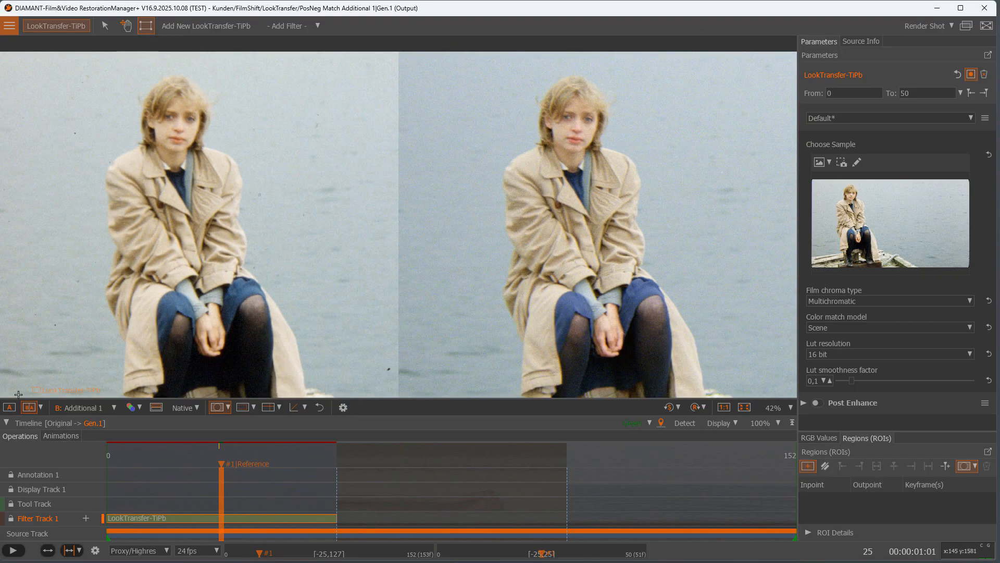
left_click(43, 405)
left_click(40, 422)
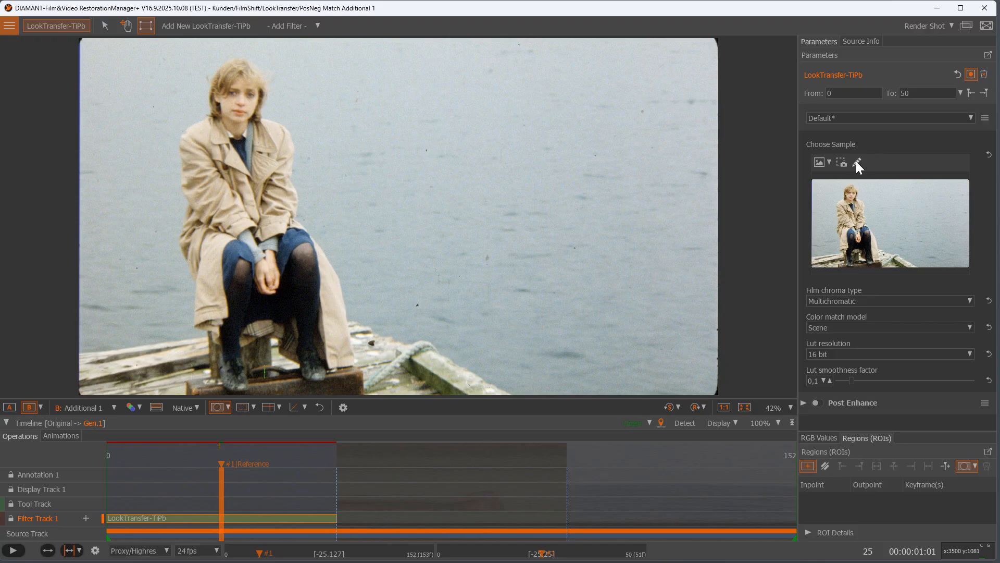
Crop the sample image's dark borders to about left 0.011, top 0.009, right 0.990 and bottom 0.993
left_click(857, 162)
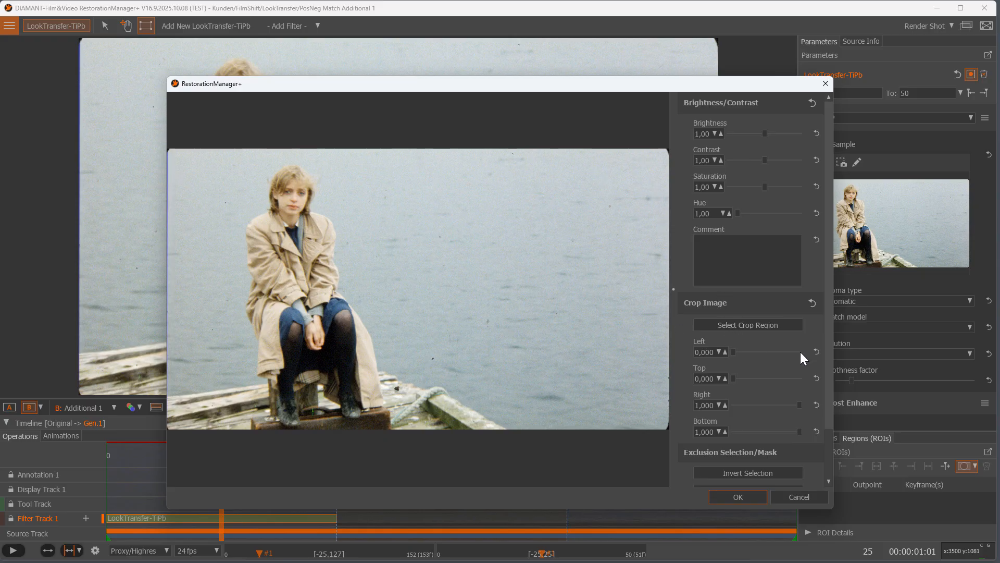
left_click(741, 324)
left_click_drag(180, 160, 653, 431)
left_click_drag(663, 426, 662, 420)
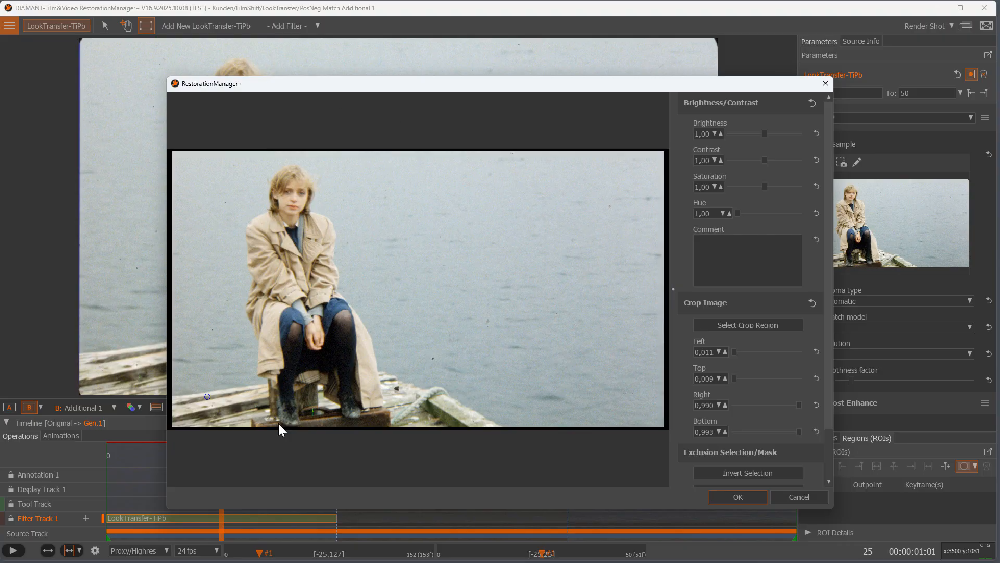
left_click(738, 496)
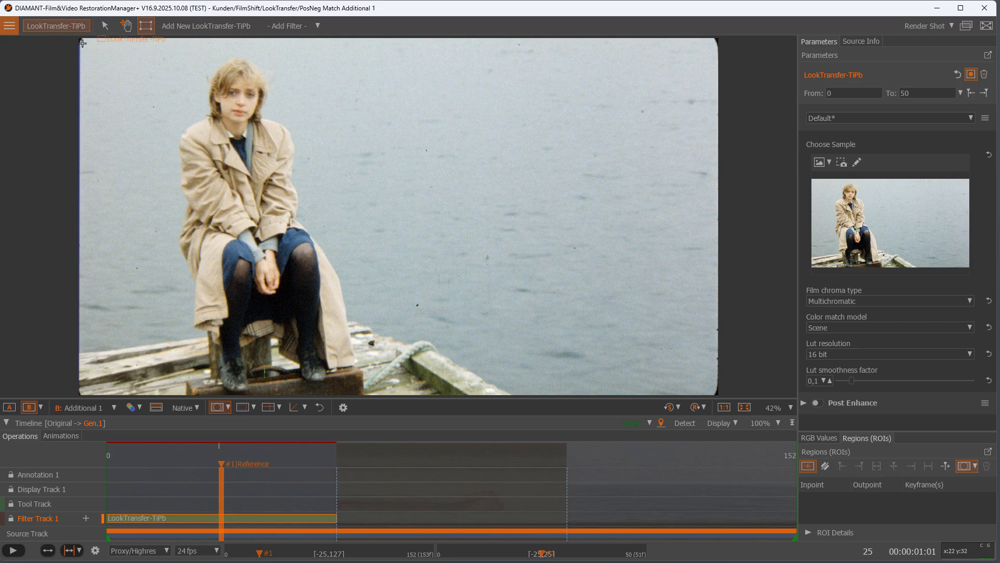
Draw a region of interest around nearly the whole image, just inside the frame's dark borders, and display the filtered output
left_click_drag(85, 42, 712, 391)
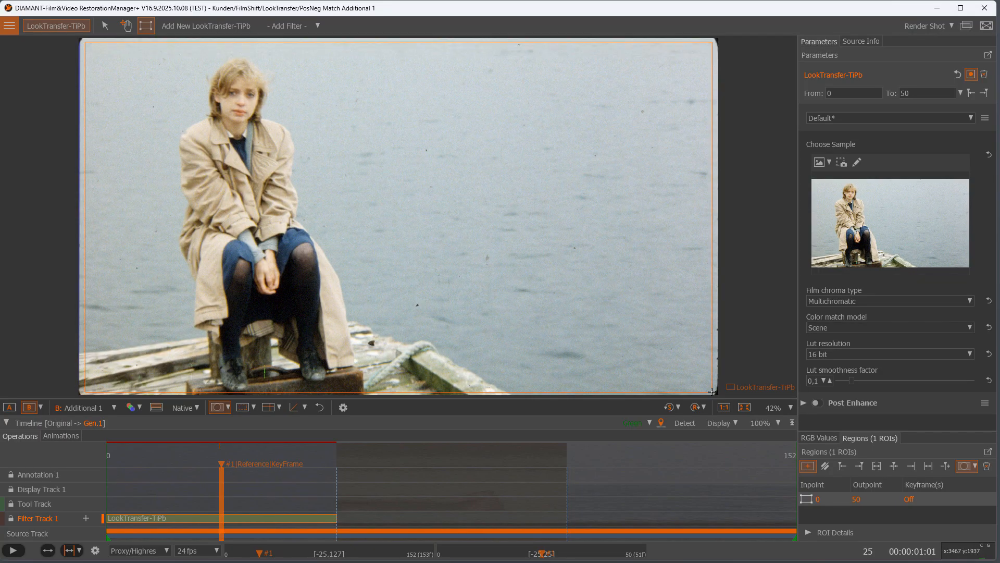
left_click(8, 407)
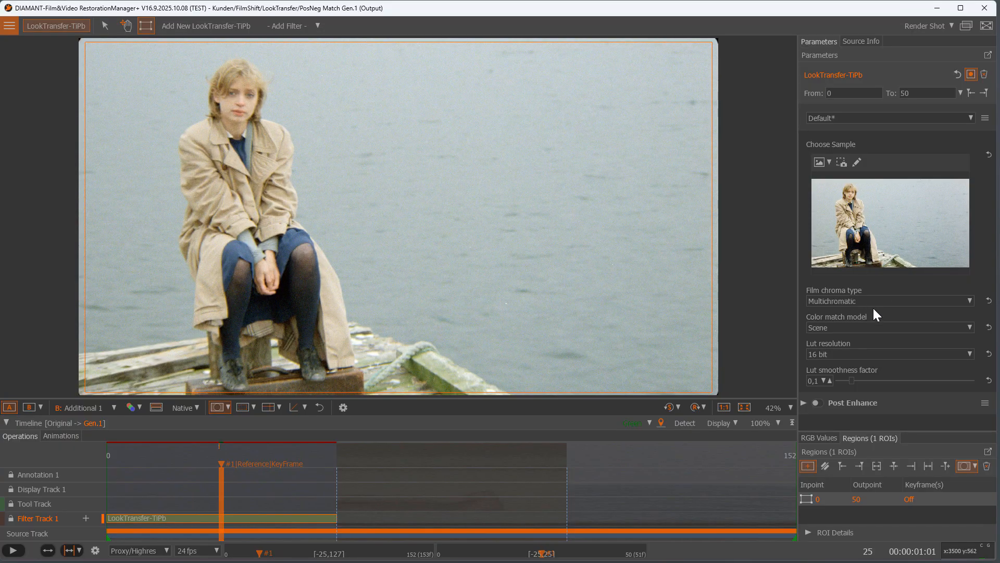
Check the film chroma type options, leave it at Multichromatic, and set the color match model to Image
left_click(971, 302)
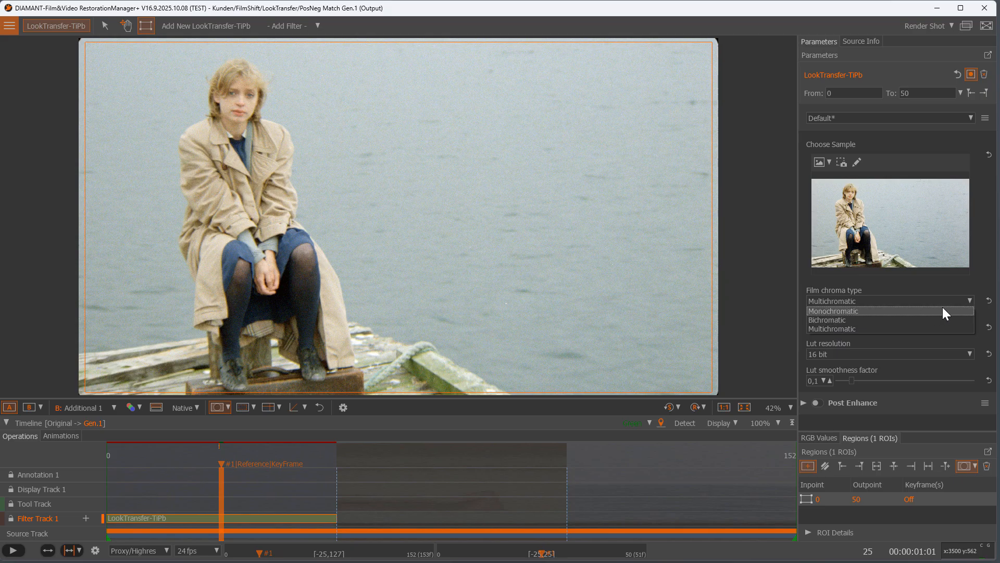
left_click(987, 281)
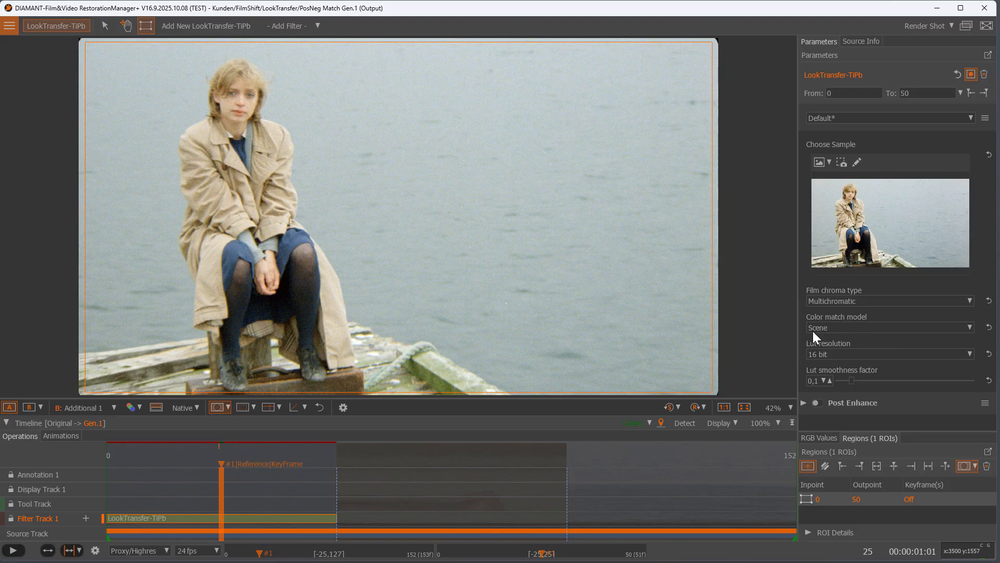
left_click(853, 327)
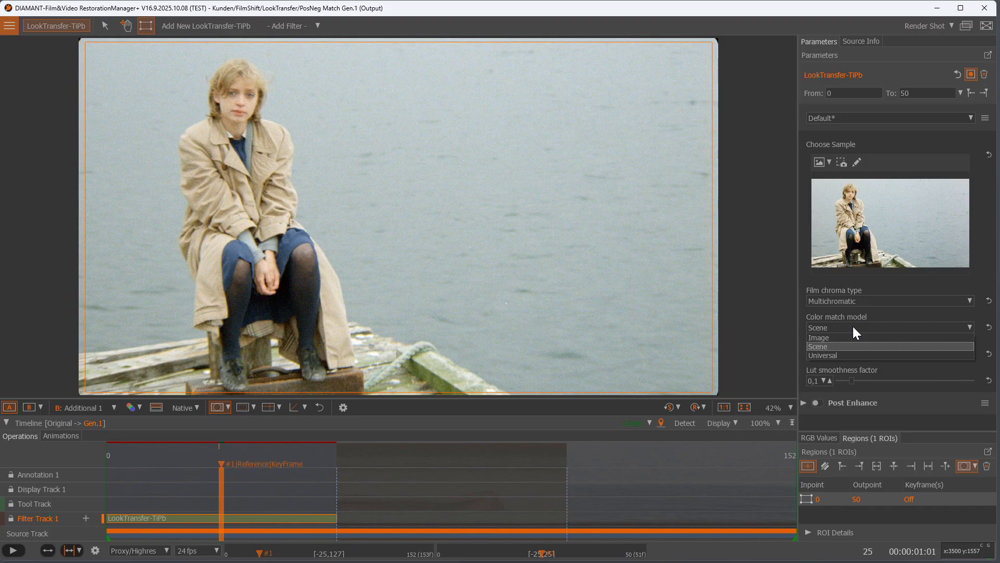
left_click(833, 338)
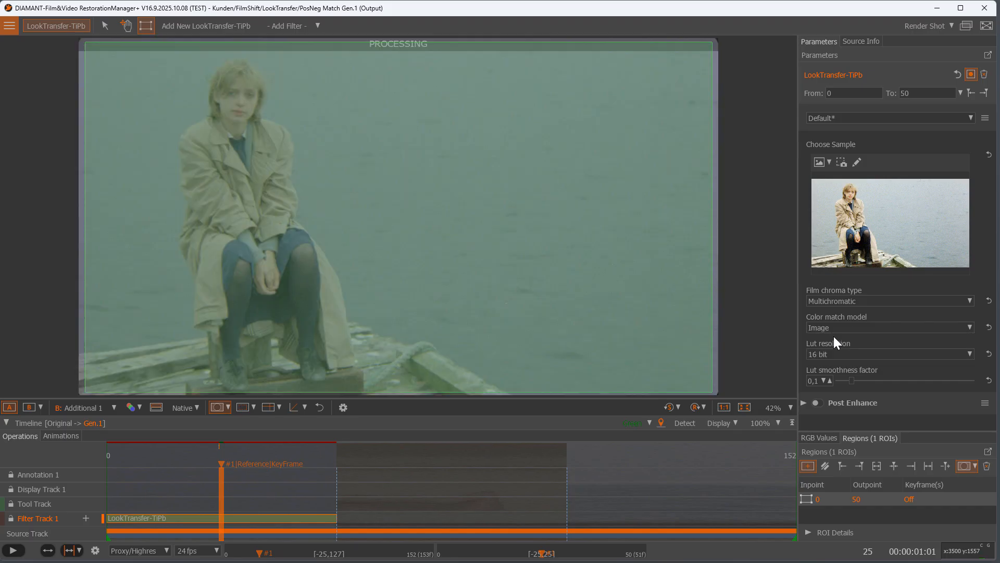
left_click(968, 325)
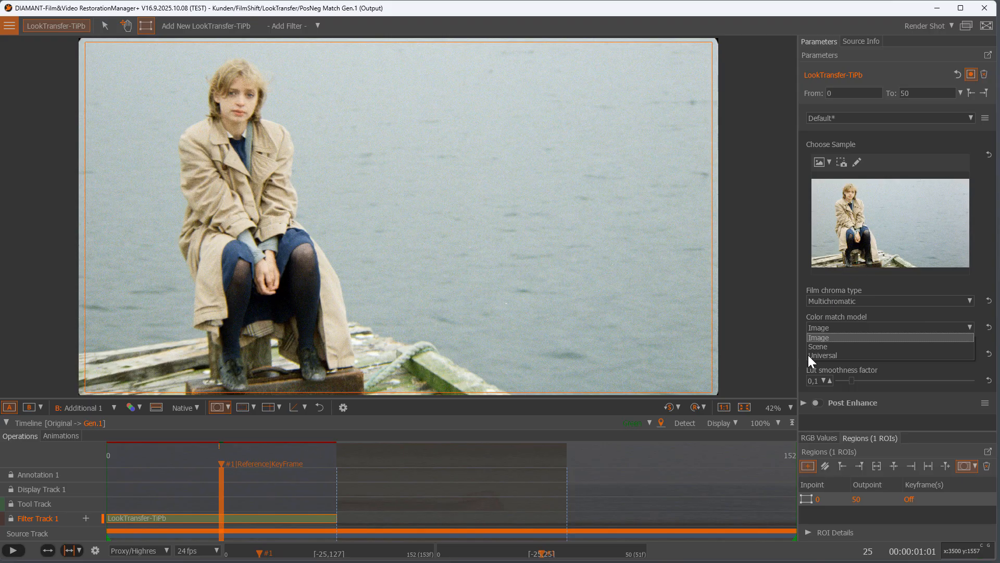
left_click(987, 282)
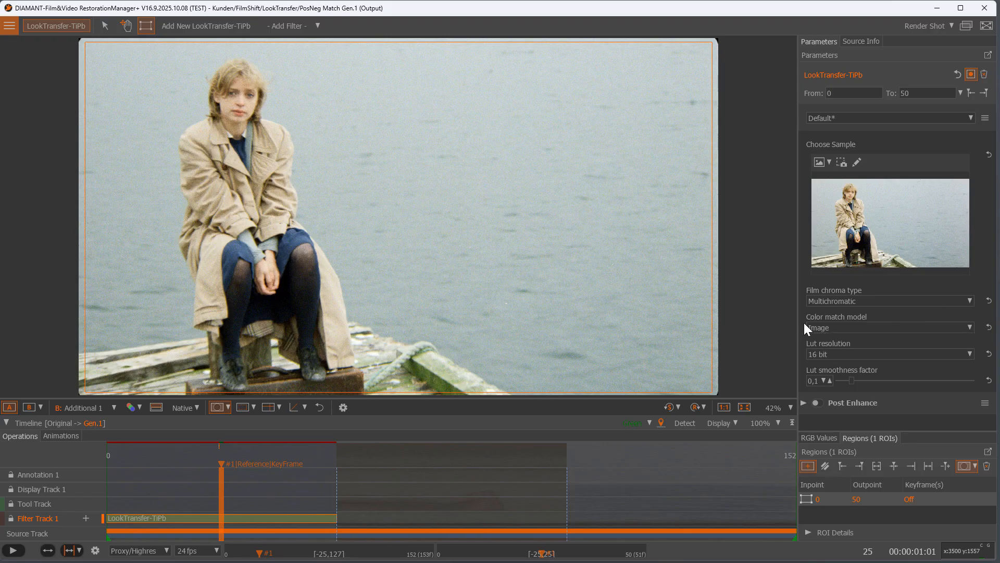
left_click(971, 354)
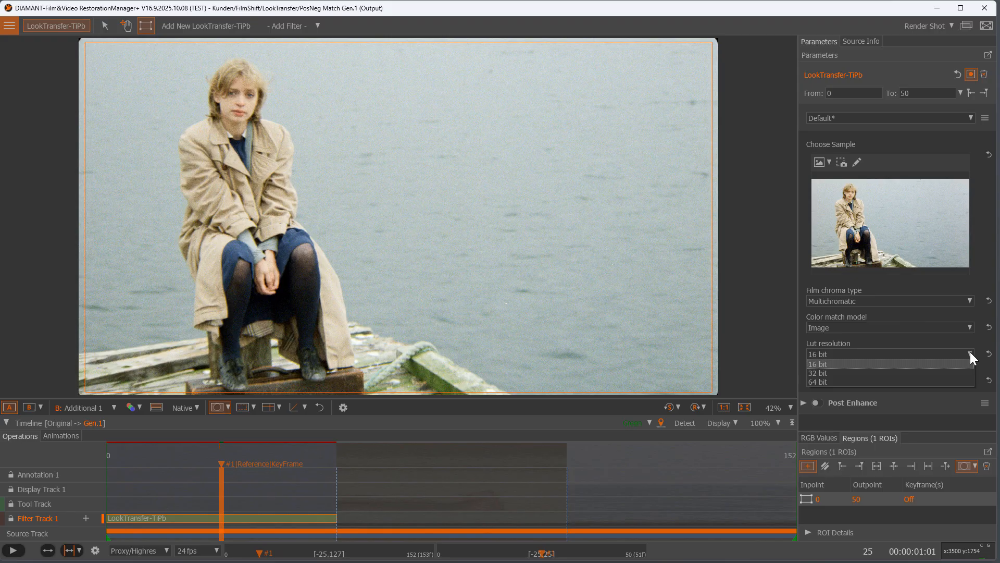
left_click(970, 353)
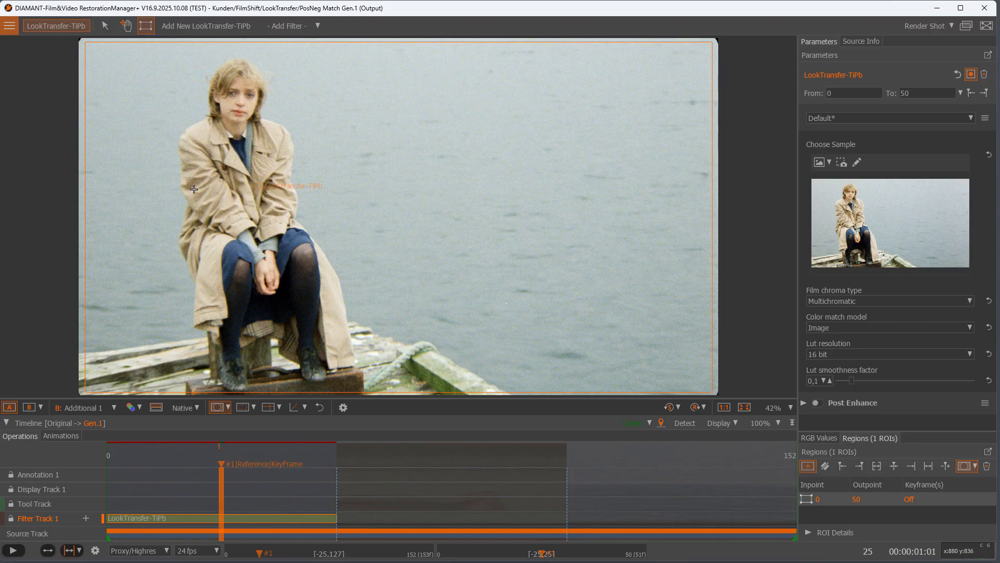
Render the shot and assign Original to view B for comparison
left_click(933, 25)
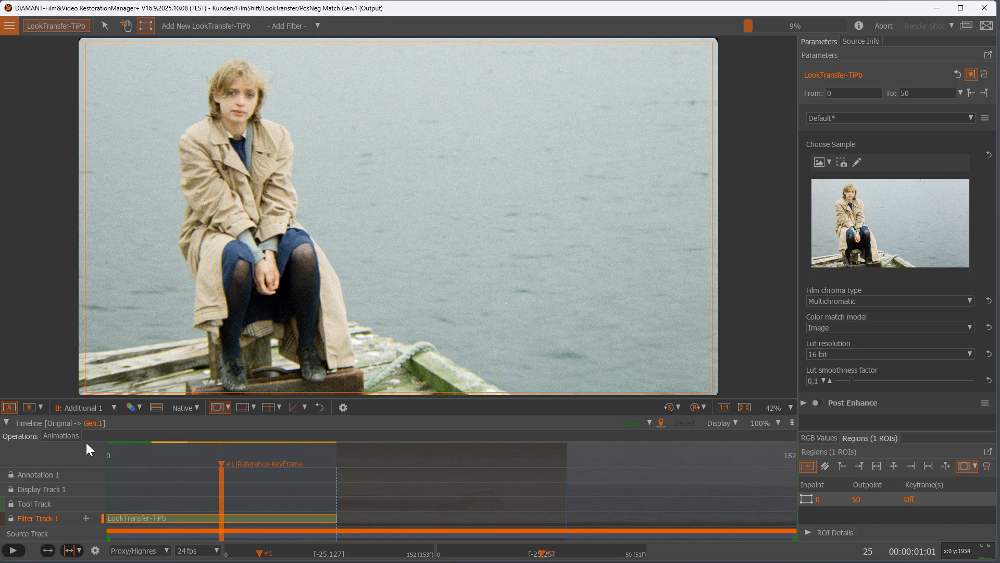
left_click(85, 408)
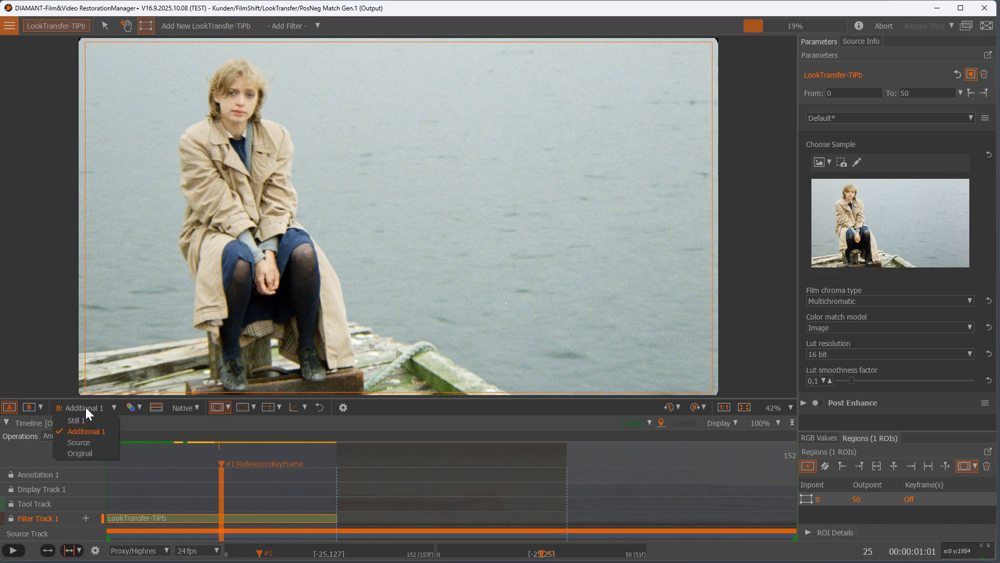
left_click(83, 453)
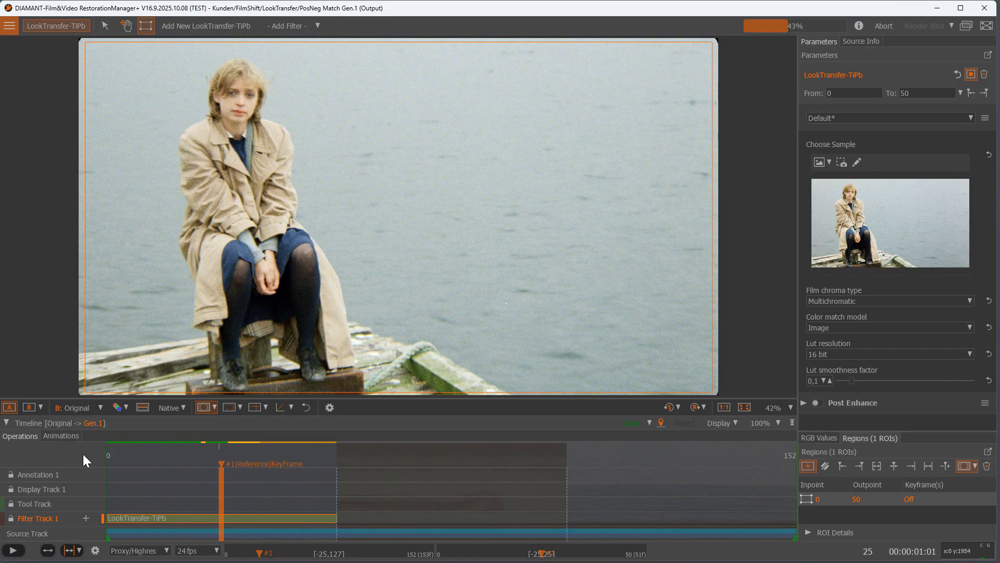
Alternate between the filtered output and Original at the current frame and again near the start of the shot
left_click(9, 407)
left_click(10, 407)
left_click(9, 408)
left_click(10, 408)
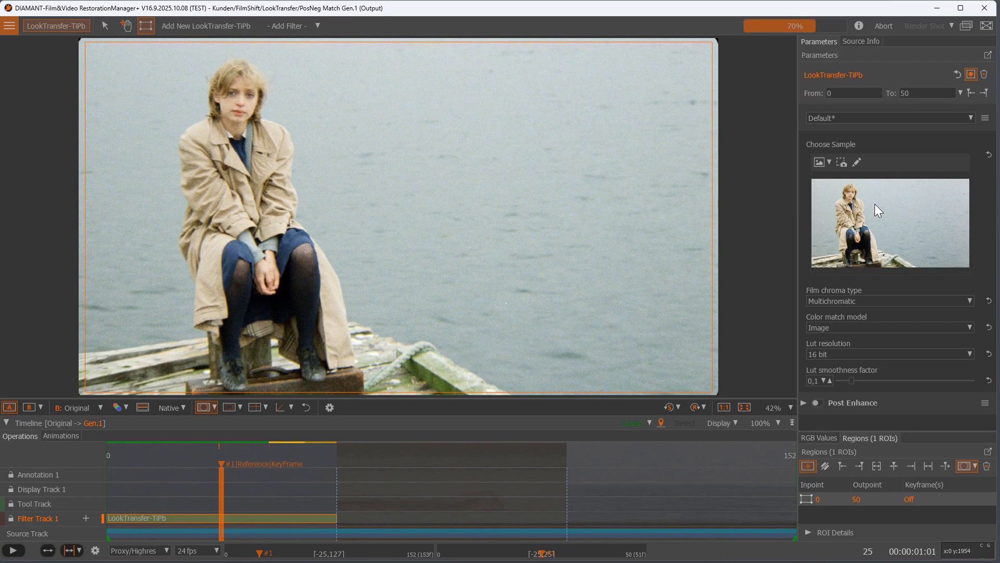
left_click(120, 451)
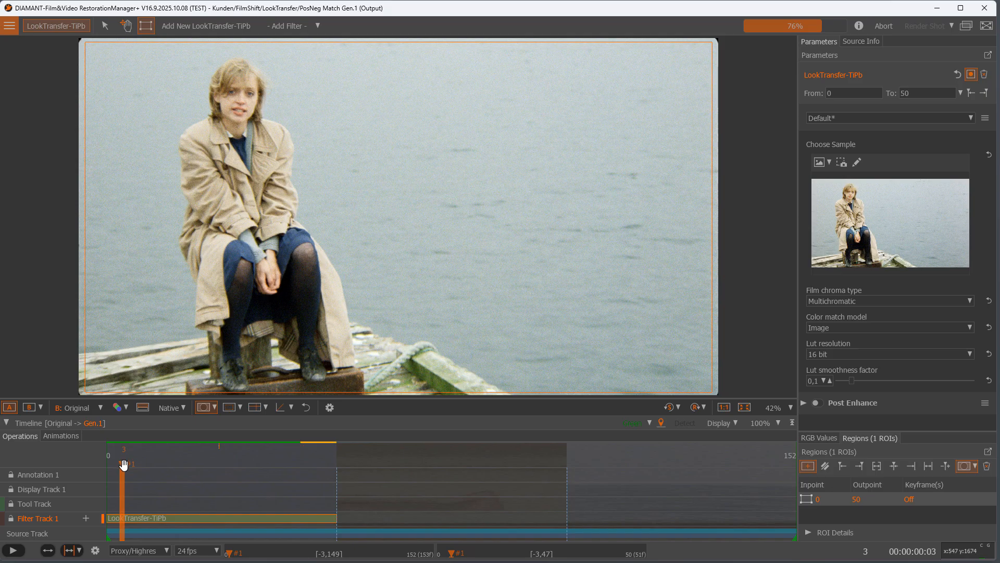
left_click_drag(122, 464, 117, 465)
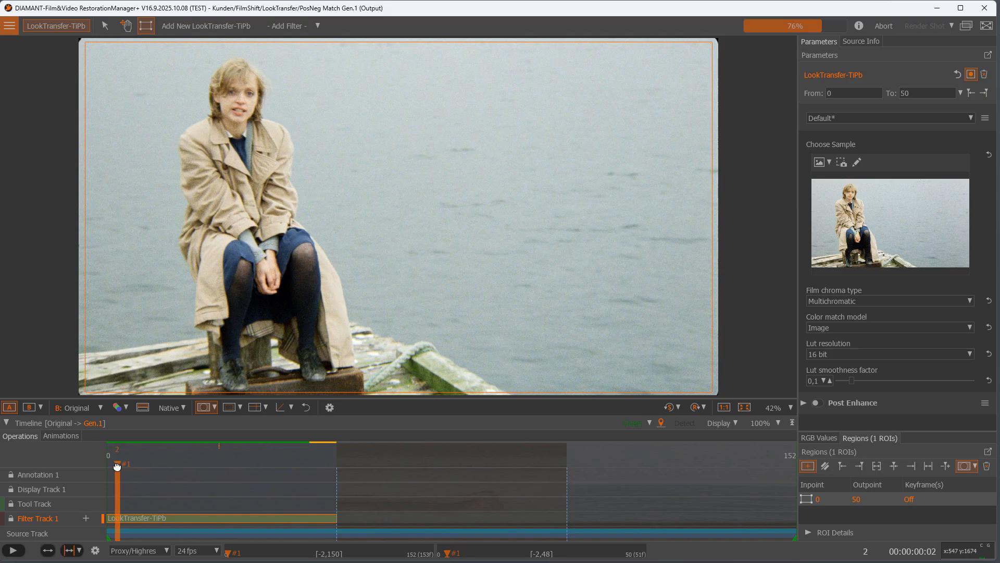
left_click(13, 408)
left_click(13, 409)
left_click(13, 410)
left_click(12, 409)
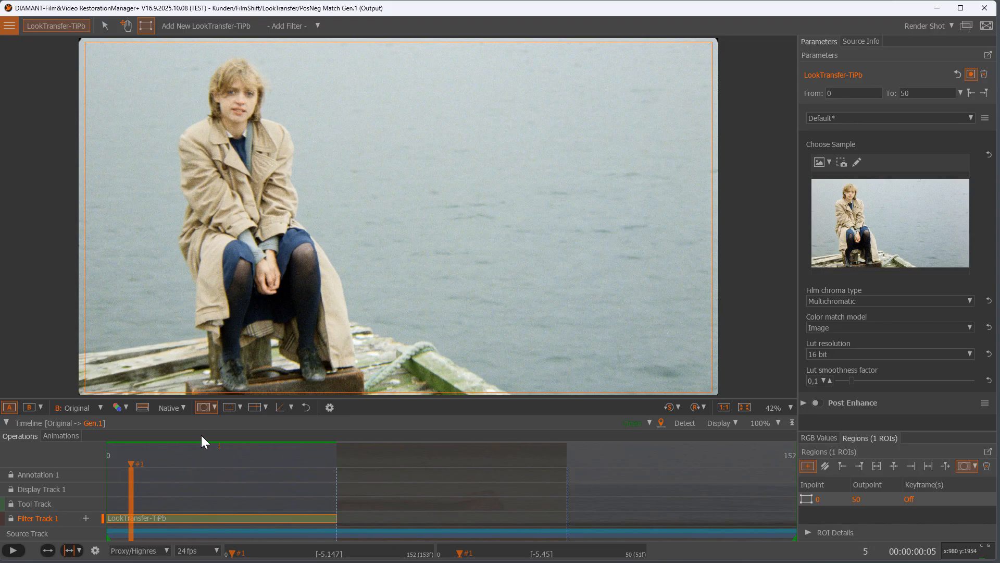
Hide the region outline and play the shot with Original and the filtered output side by side, examining the seated woman up close
left_click(207, 407)
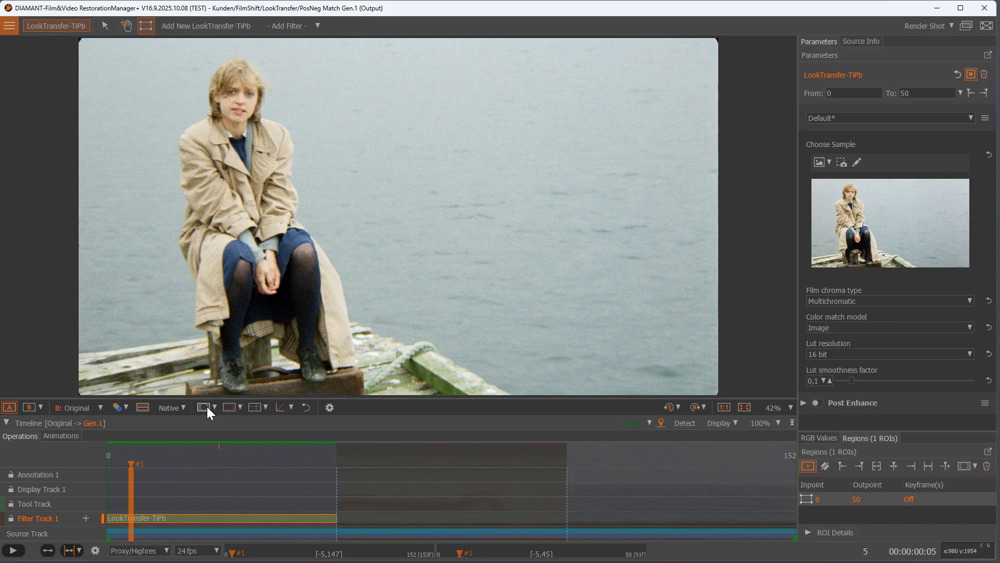
left_click(41, 407)
left_click(44, 464)
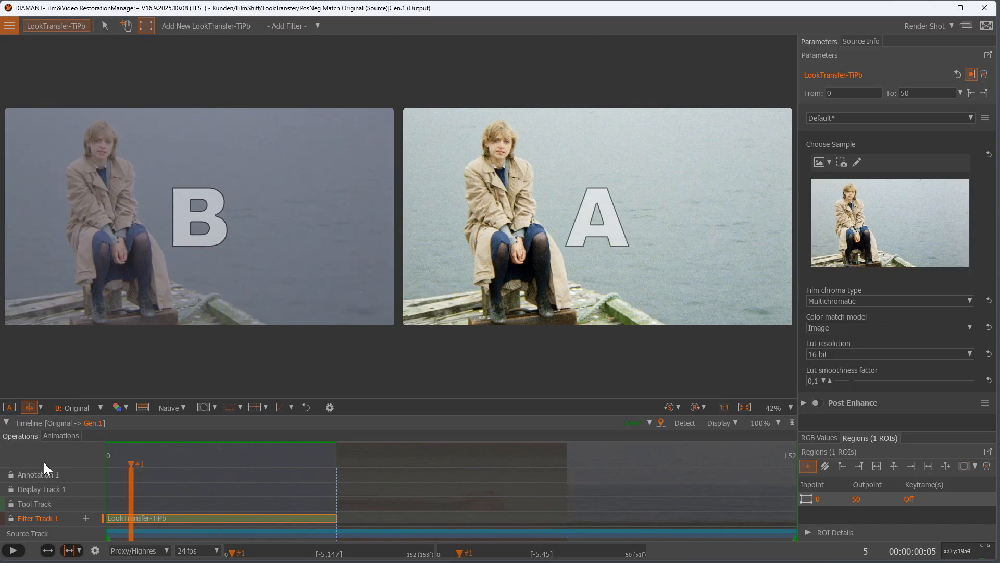
left_click(14, 550)
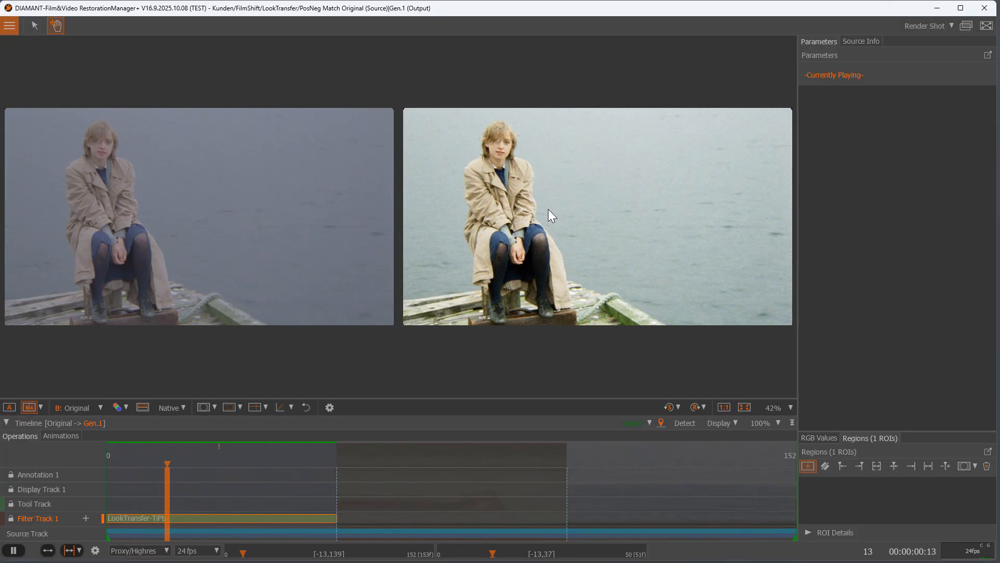
scroll(527, 204, "up", 4)
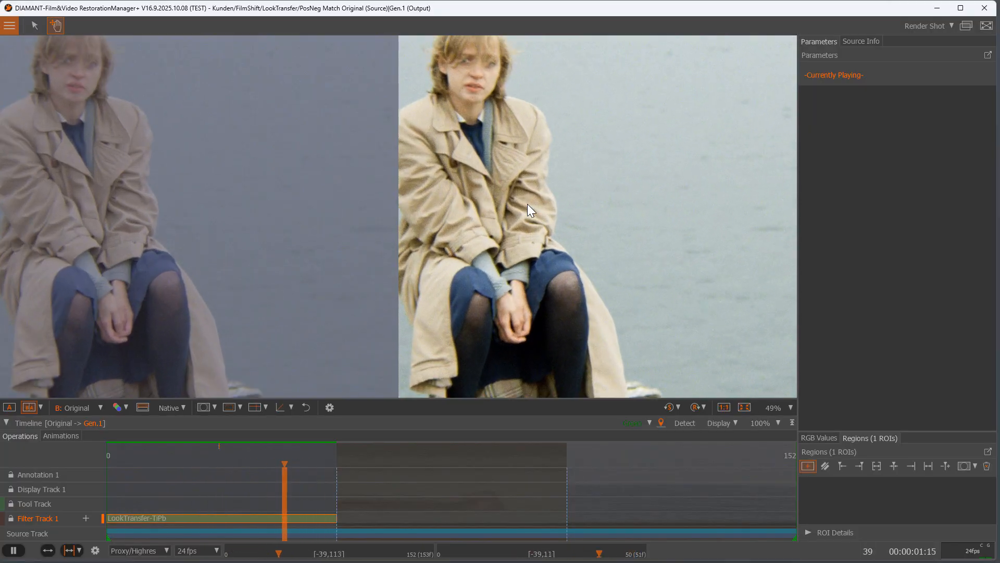
scroll(615, 240, "up", 1)
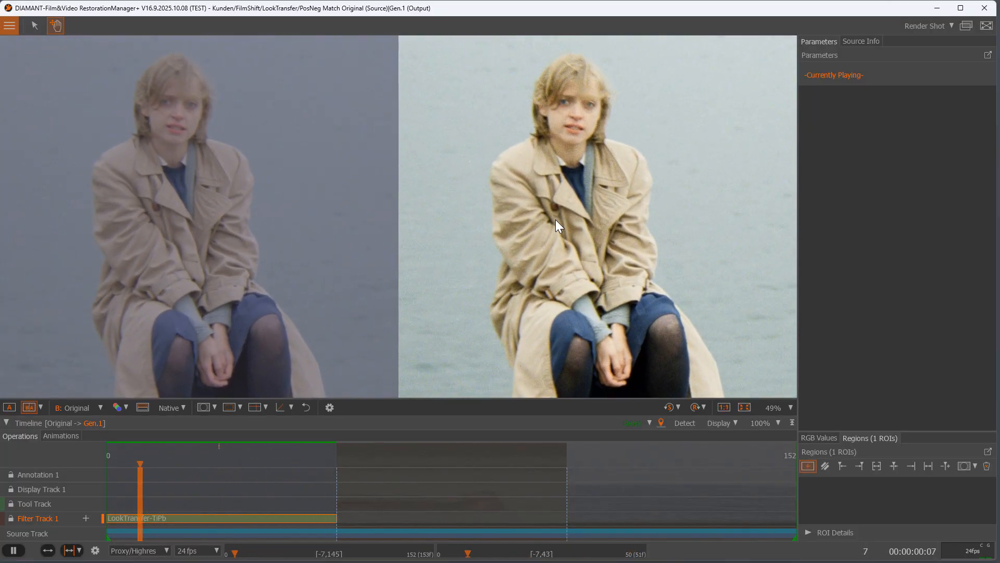